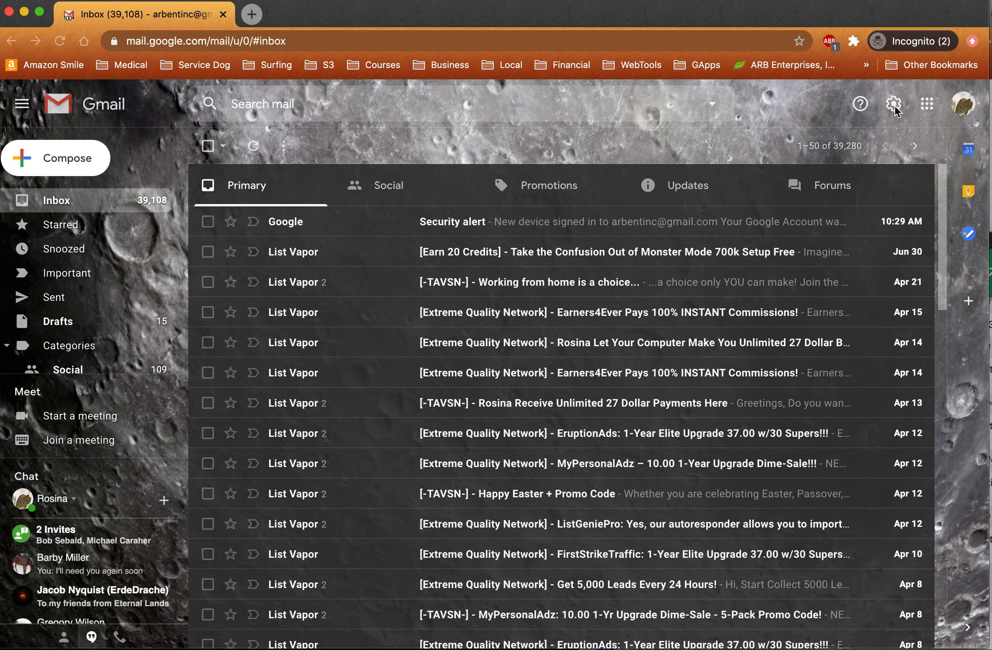
# - Open Gmail's full Settings page through the Quick settings panel
pyautogui.click(895, 102)
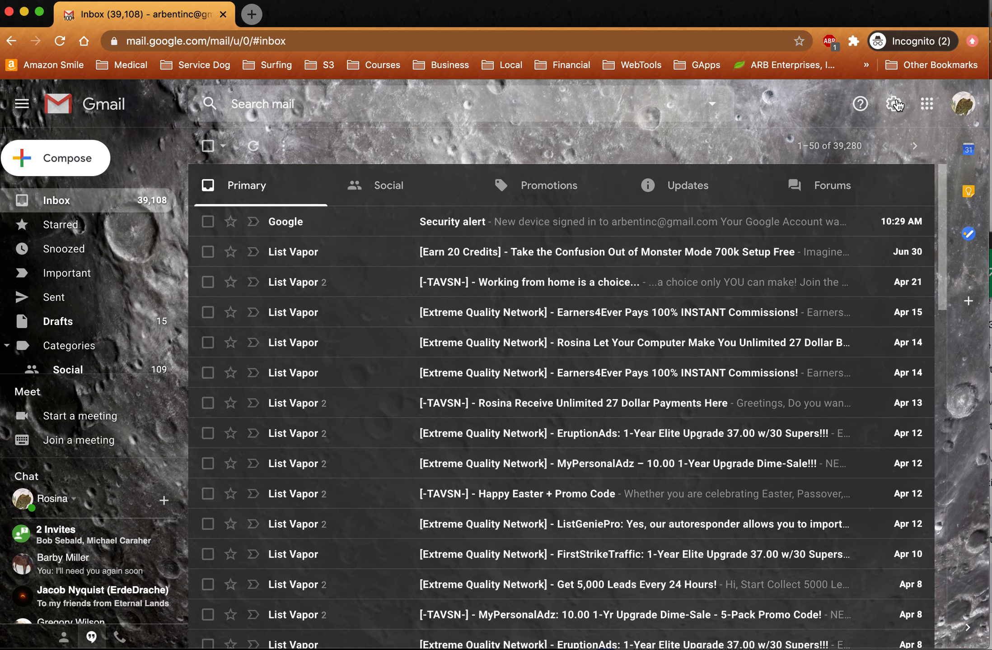
pyautogui.click(895, 103)
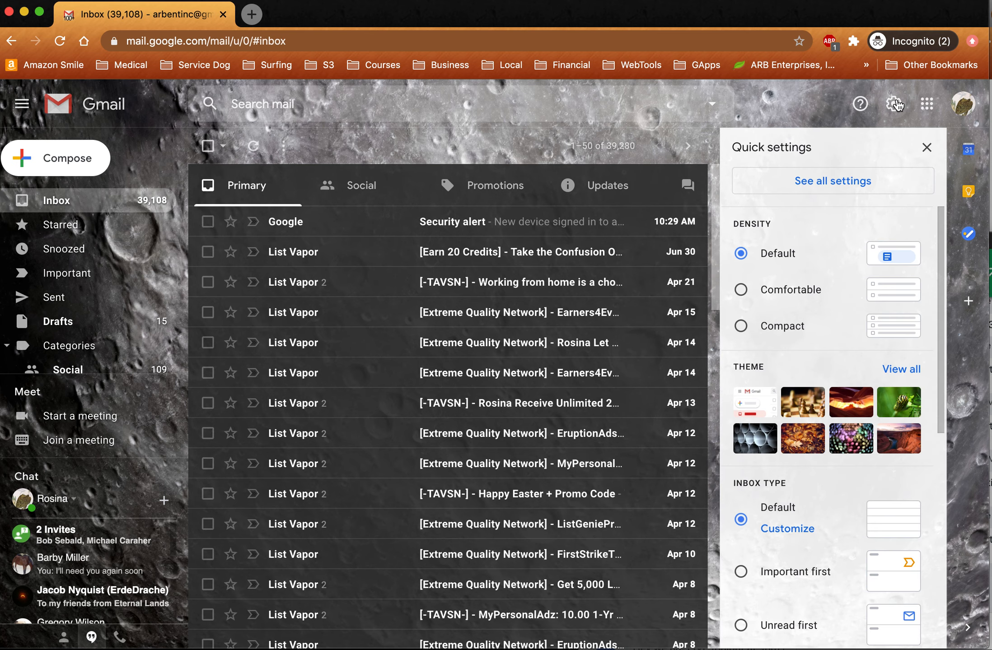
pyautogui.click(831, 182)
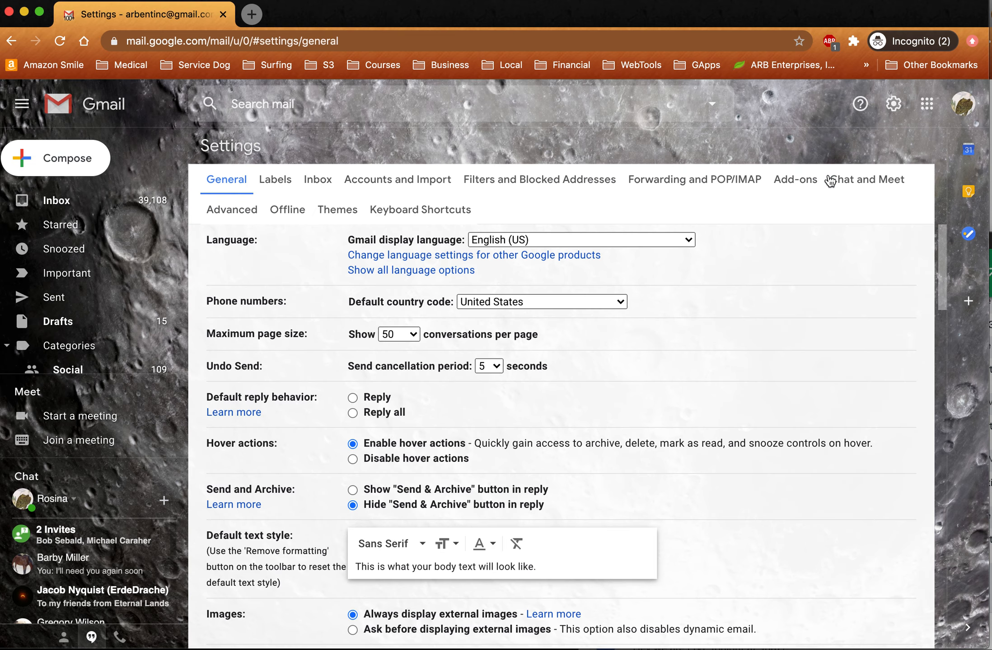
# - Scroll down the General settings to the empty Signature section
pyautogui.scroll(-2, 437, 443)
pyautogui.scroll(-14, 436, 443)
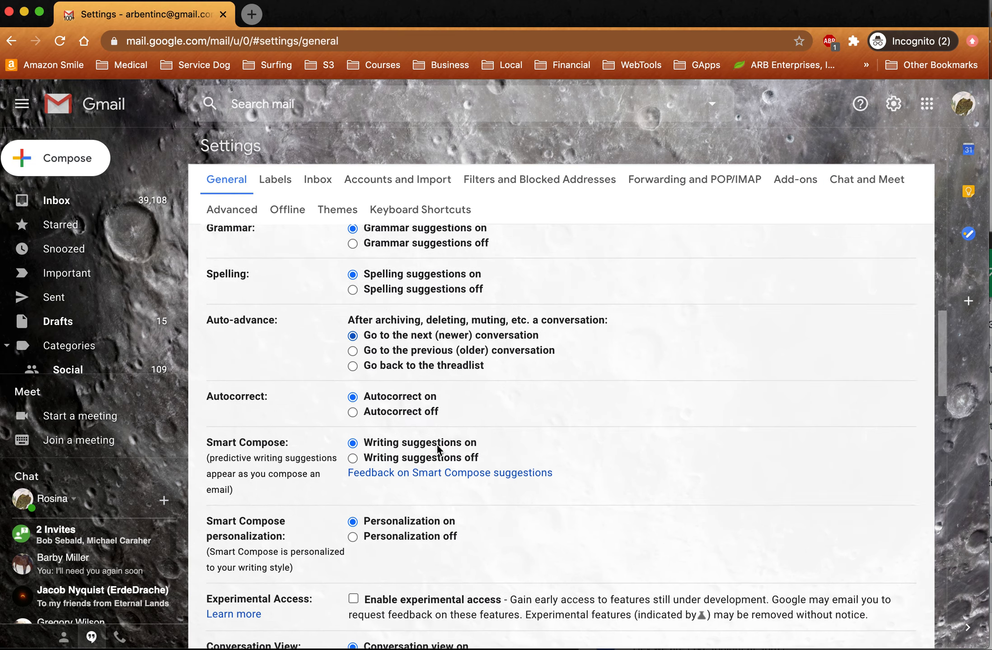
pyautogui.scroll(-11, 436, 445)
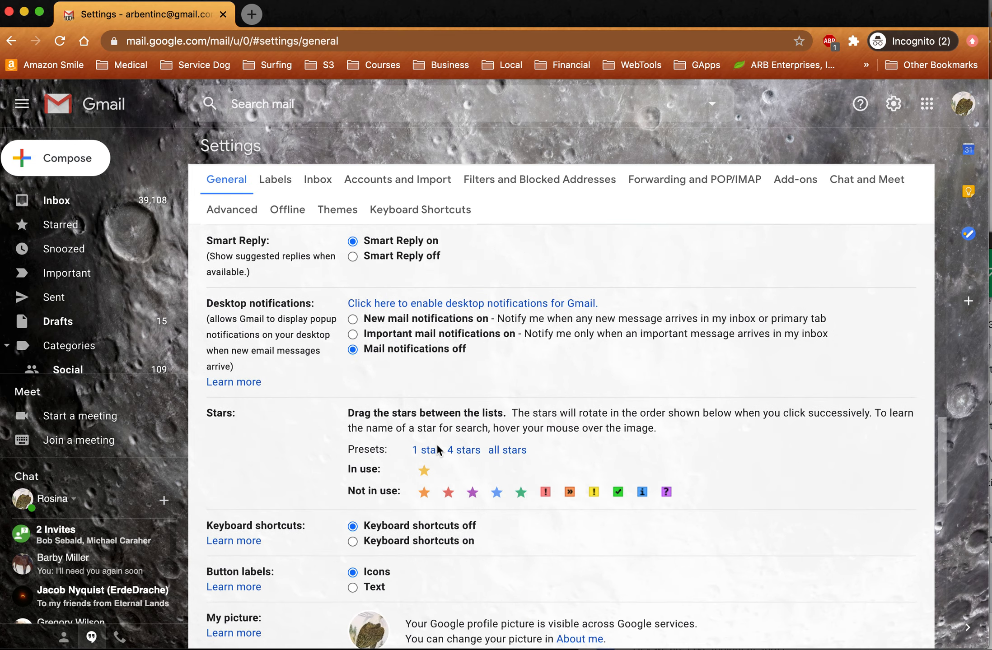
pyautogui.scroll(-7, 436, 443)
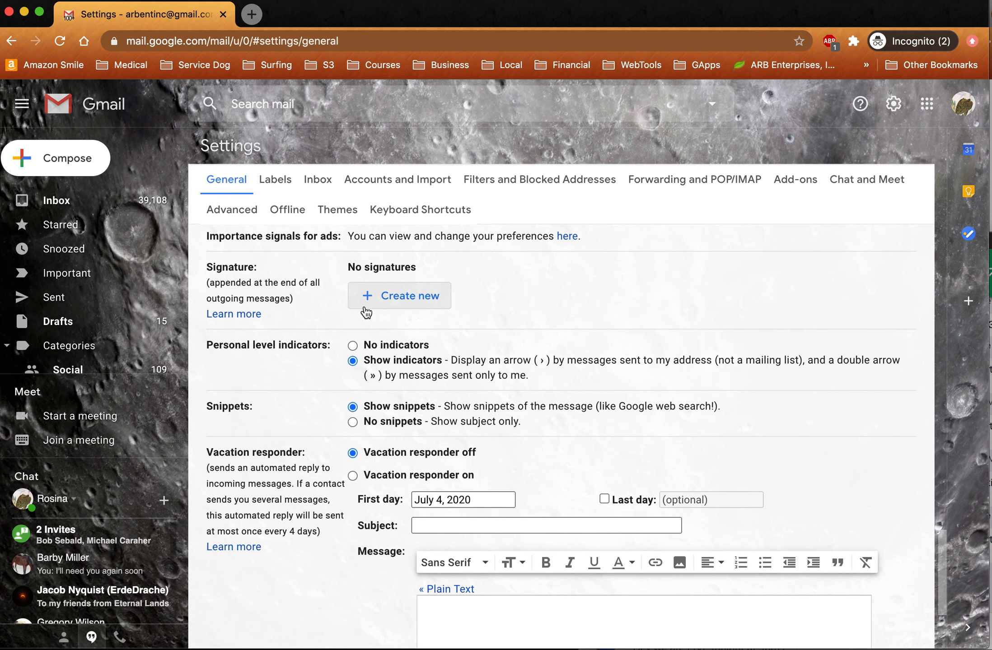
# - Create a new signature named 'Default signature'
pyautogui.click(409, 298)
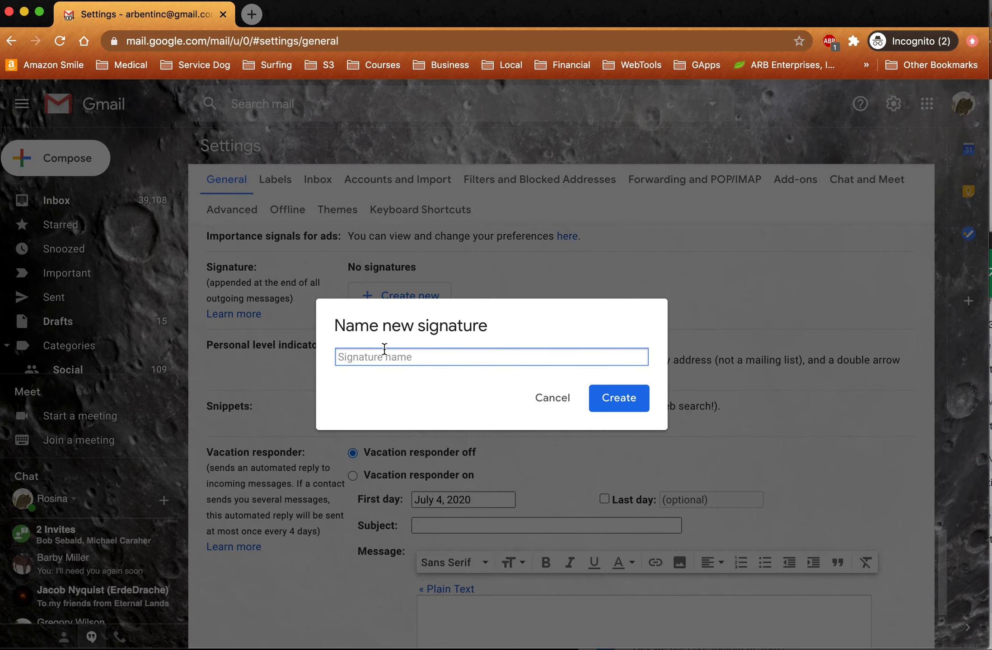
pyautogui.write('Default signature')
pyautogui.click(622, 399)
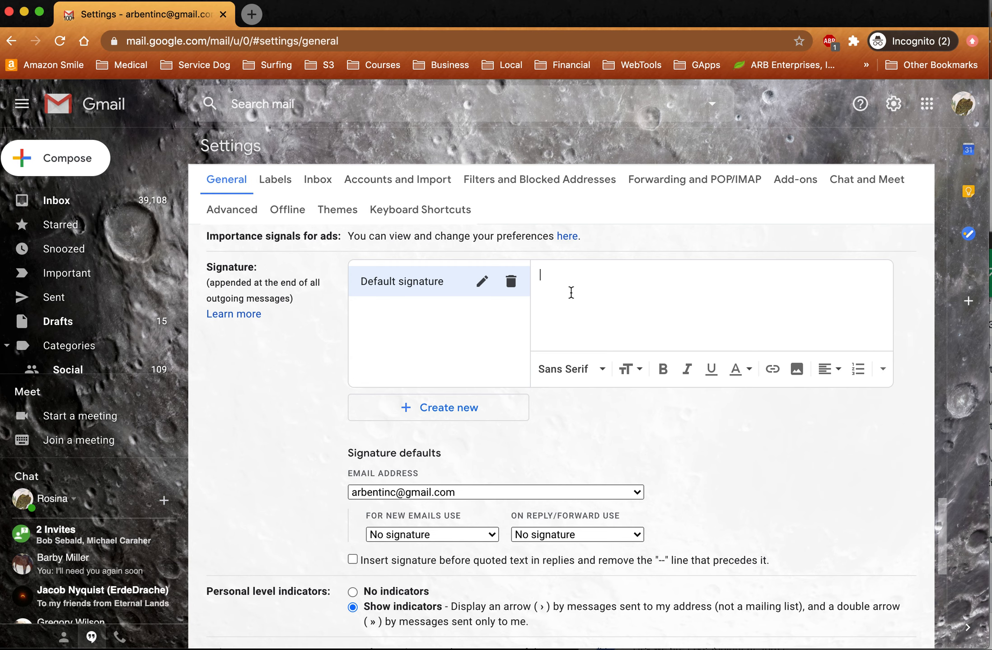
# - Fill the signature with the owner's name, website address and an 'Email:' line
pyautogui.press('Return')
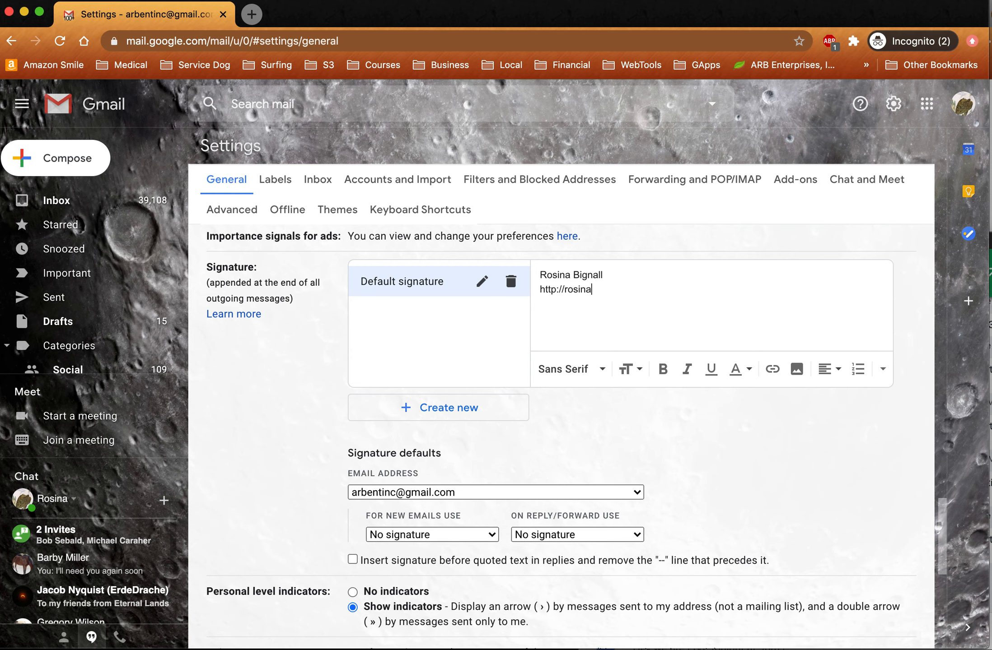
pyautogui.press('Return')
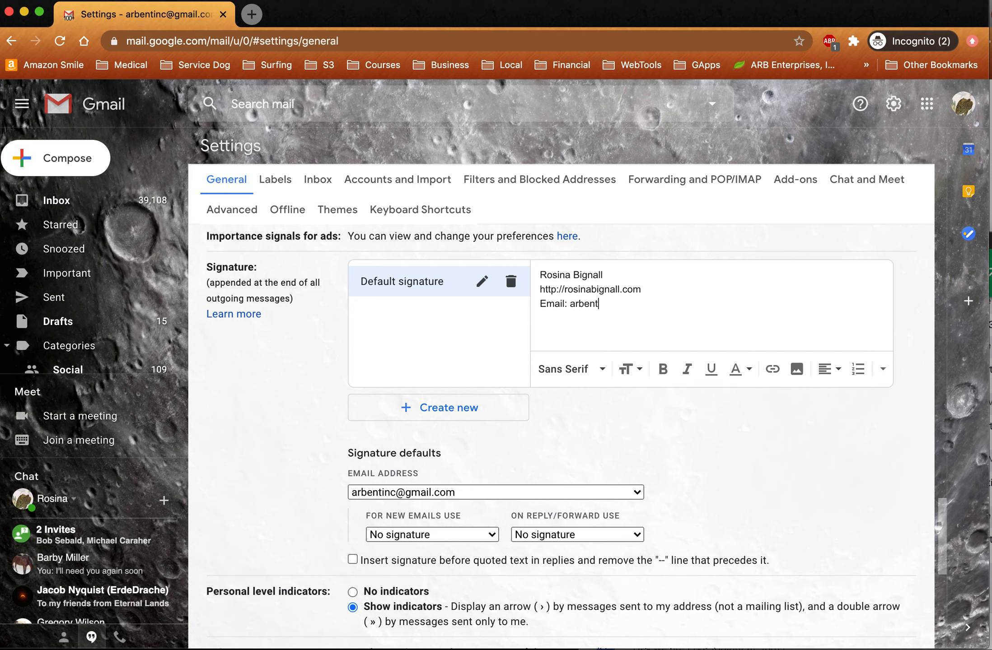
pyautogui.click(453, 409)
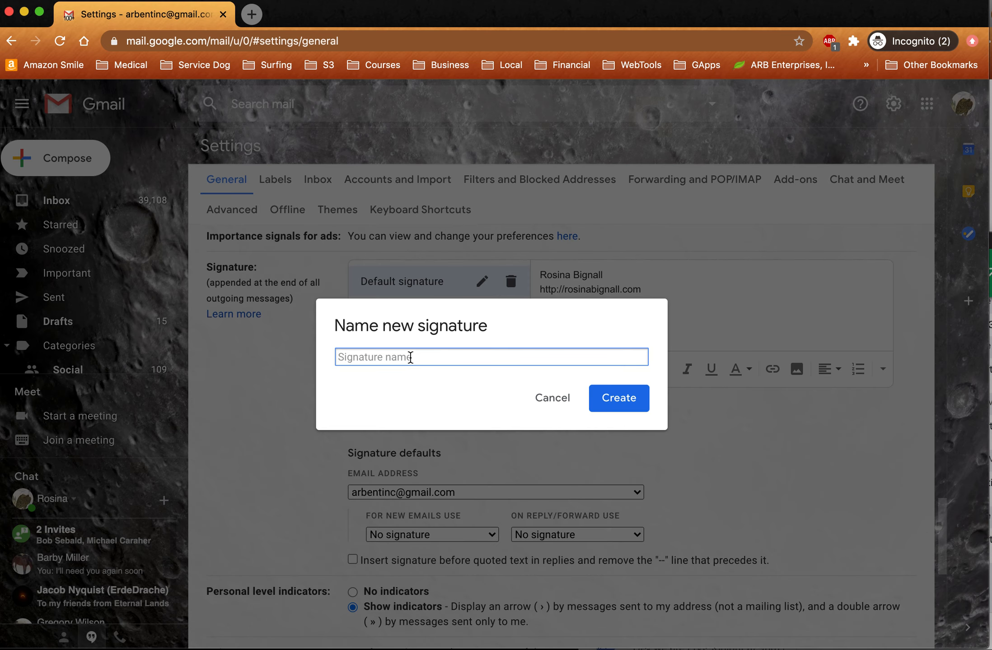
# - Create 'Second signature' with the lines 'My second signature' and 'Some more stuff'
pyautogui.write('Second signature')
pyautogui.click(611, 400)
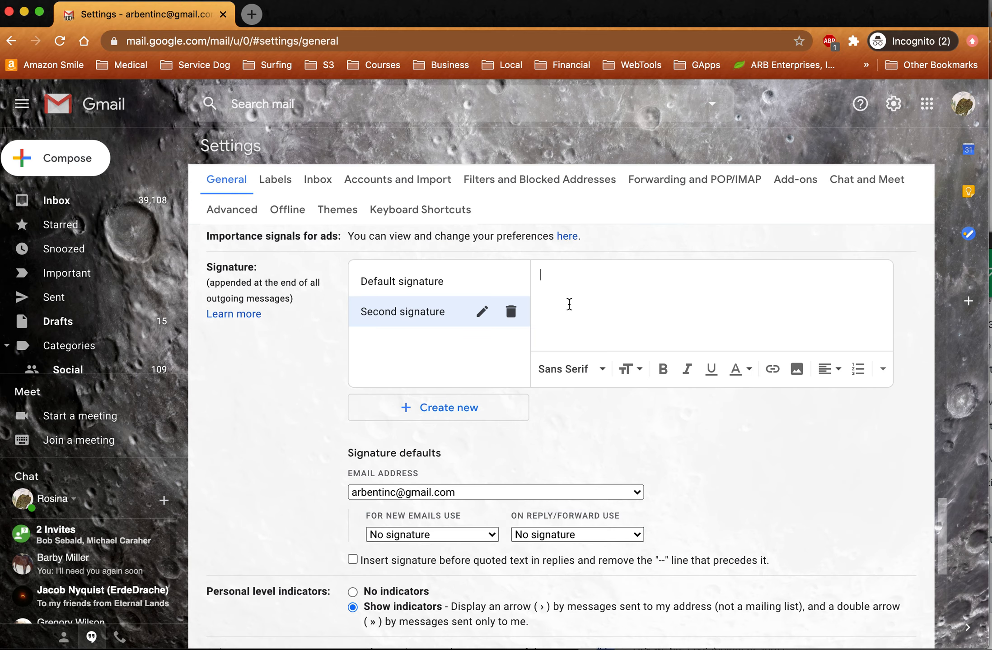
pyautogui.write('My second signature')
pyautogui.press('Return')
pyautogui.write('Some m')
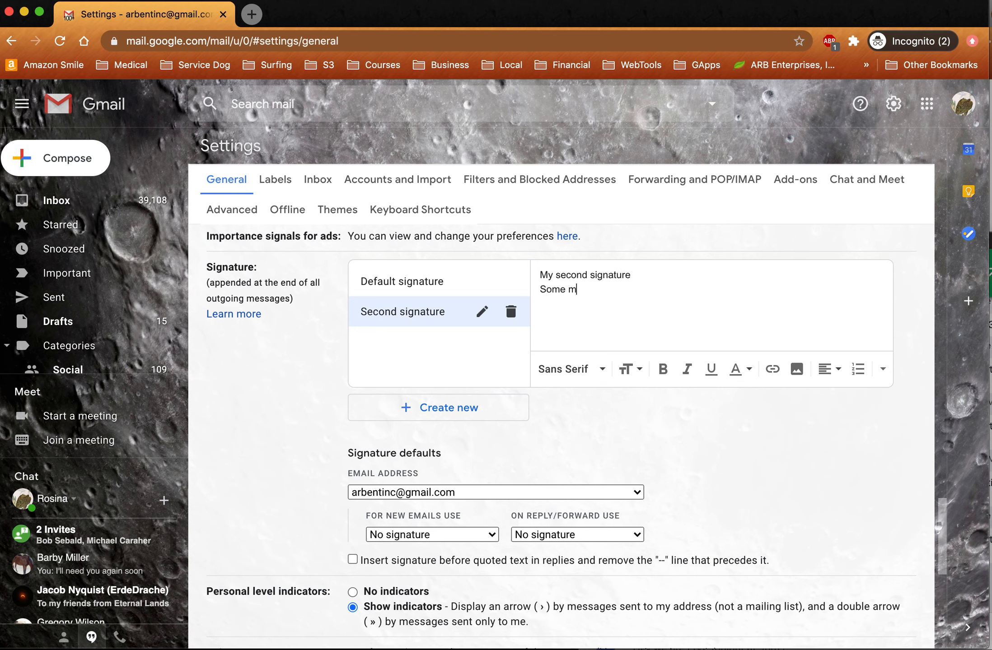
pyautogui.write('ore stuff')
pyautogui.click(426, 492)
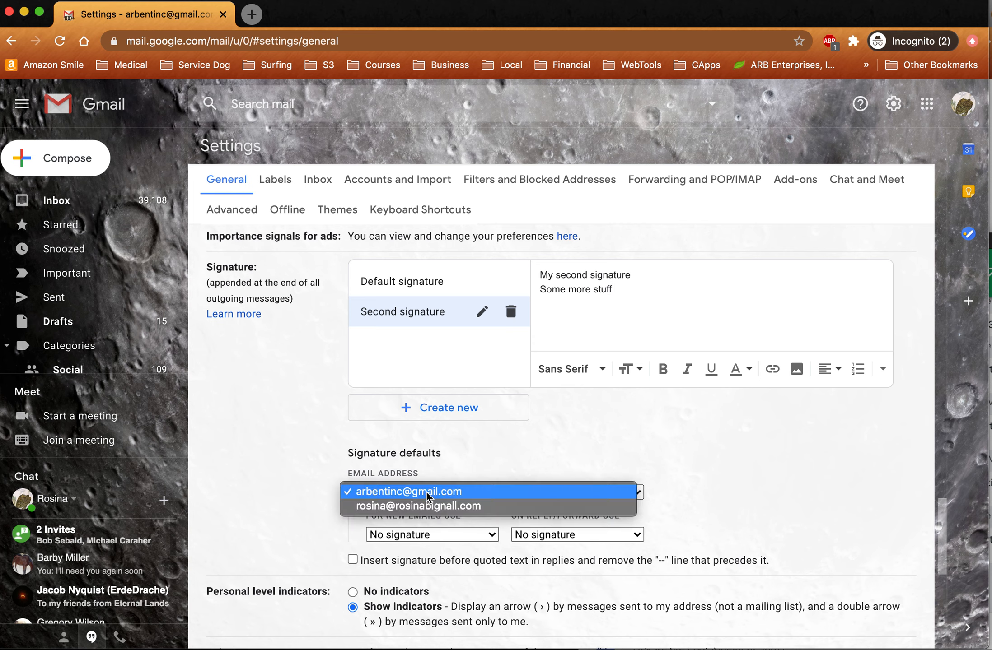
# - Use Default signature for new emails, Second signature for replies, inserted before quoted text
pyautogui.click(440, 491)
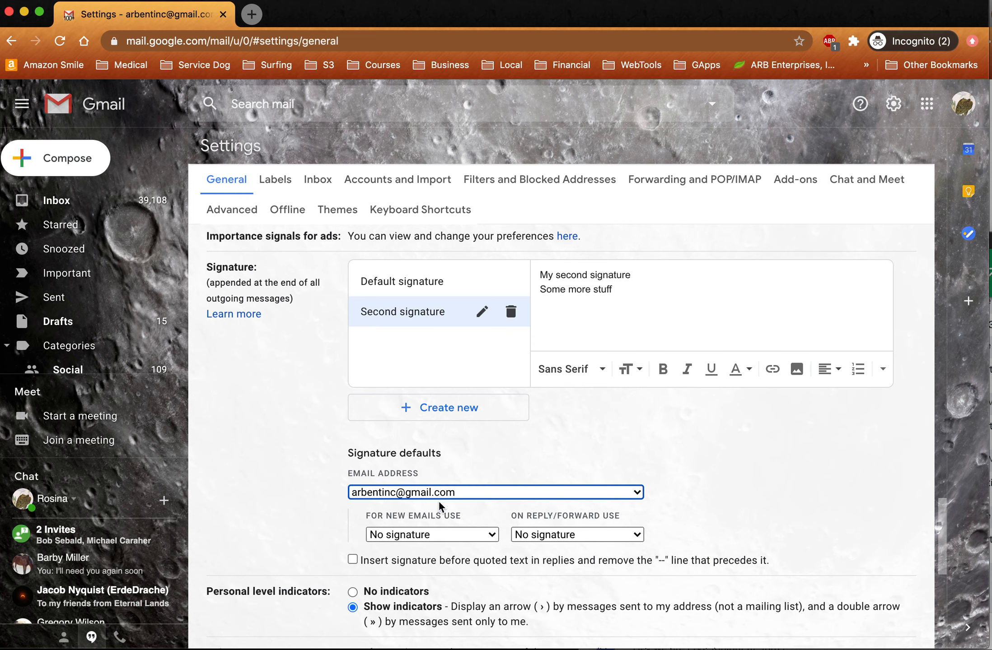
pyautogui.click(423, 541)
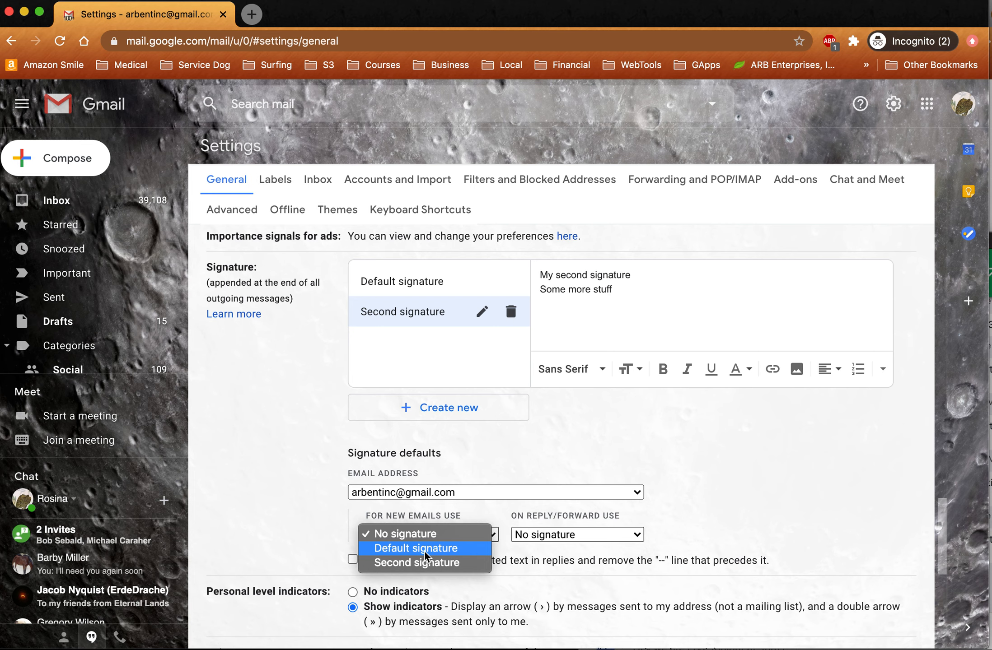
pyautogui.click(427, 549)
pyautogui.click(557, 534)
pyautogui.click(563, 564)
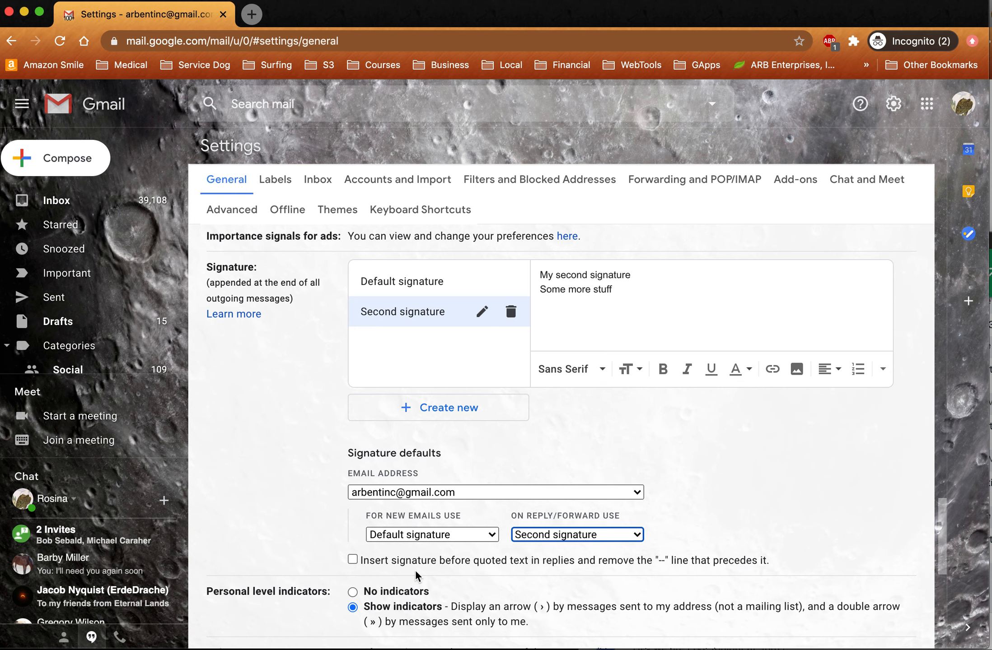
pyautogui.click(353, 560)
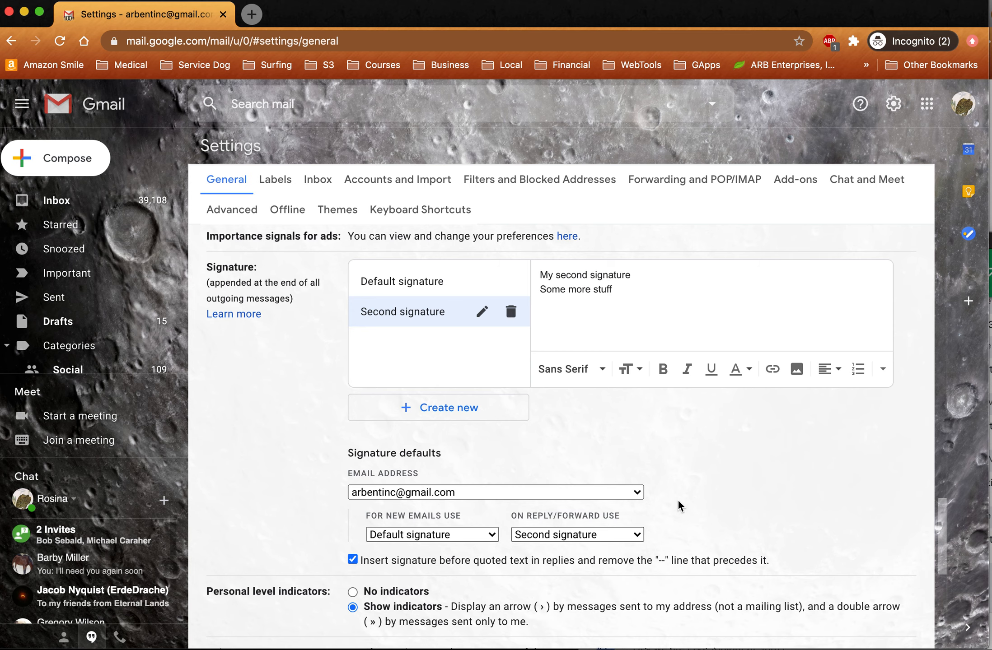
# - Save the signature changes at the bottom of the General settings
pyautogui.scroll(-2, 702, 512)
pyautogui.scroll(2, 701, 512)
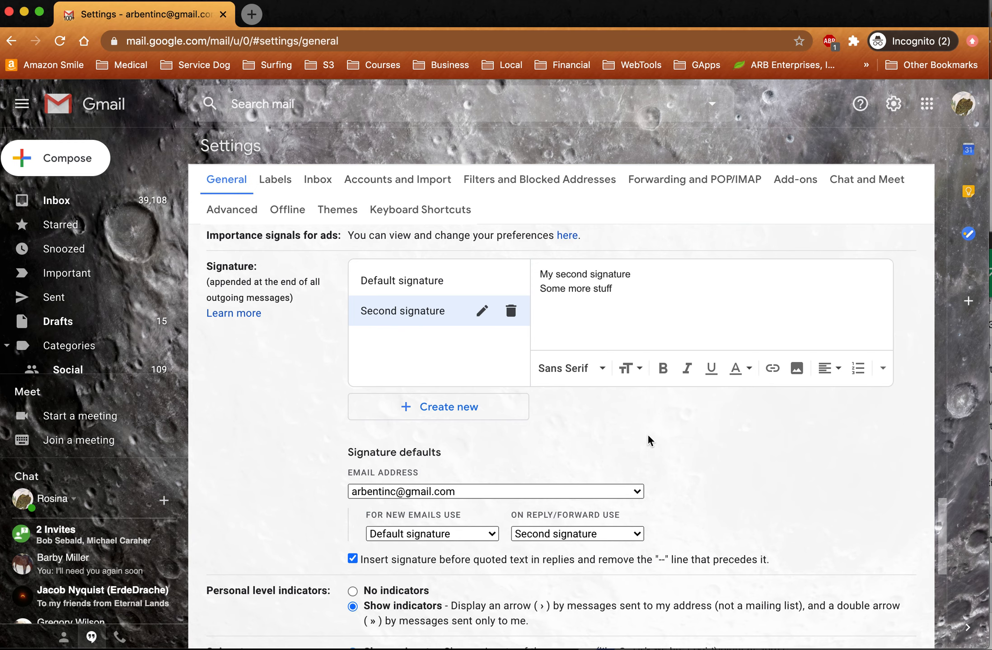
pyautogui.scroll(-10, 620, 432)
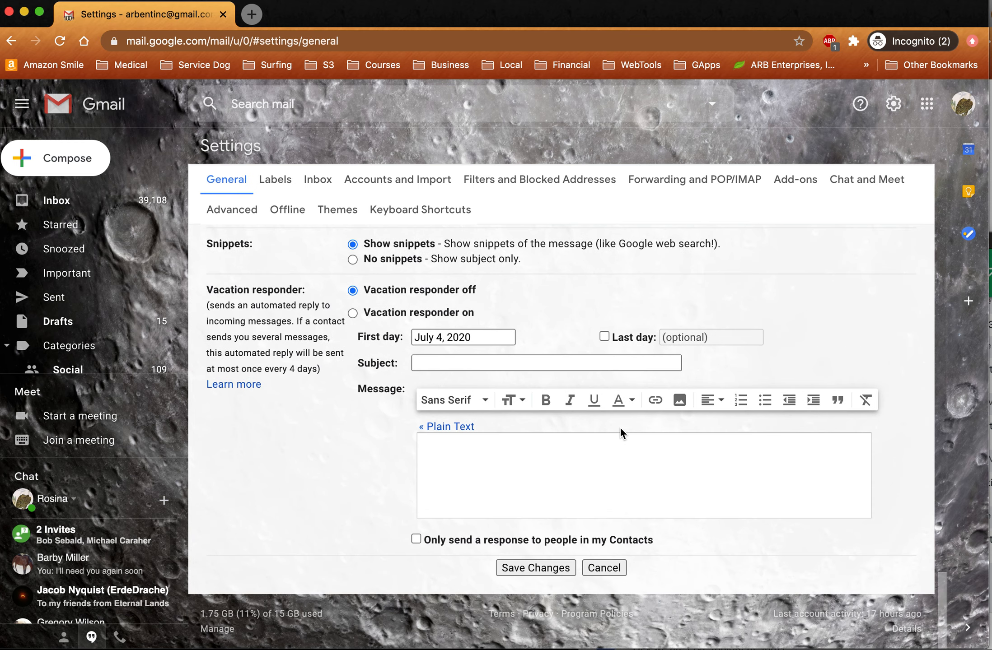
pyautogui.click(539, 569)
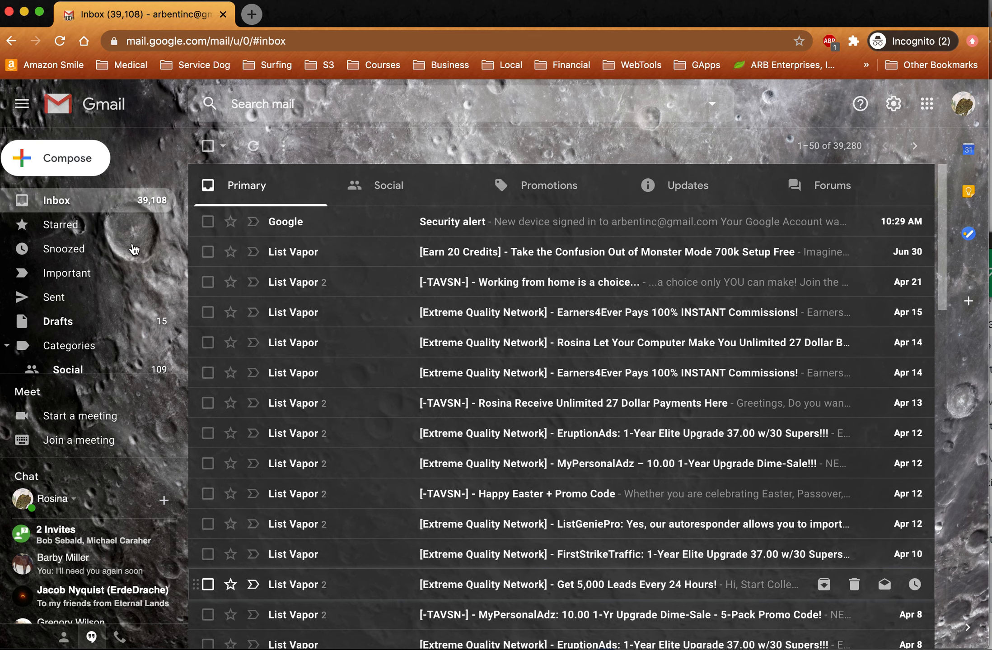
# - Compose a new message from the gmail.com sender address, bringing in Default signature
pyautogui.click(74, 162)
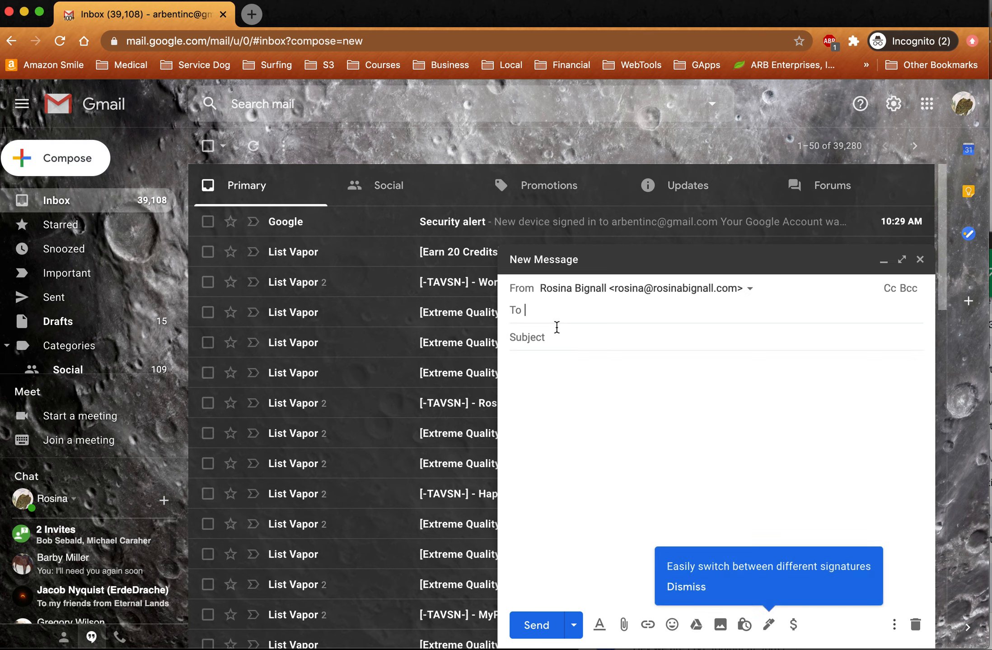
pyautogui.click(592, 293)
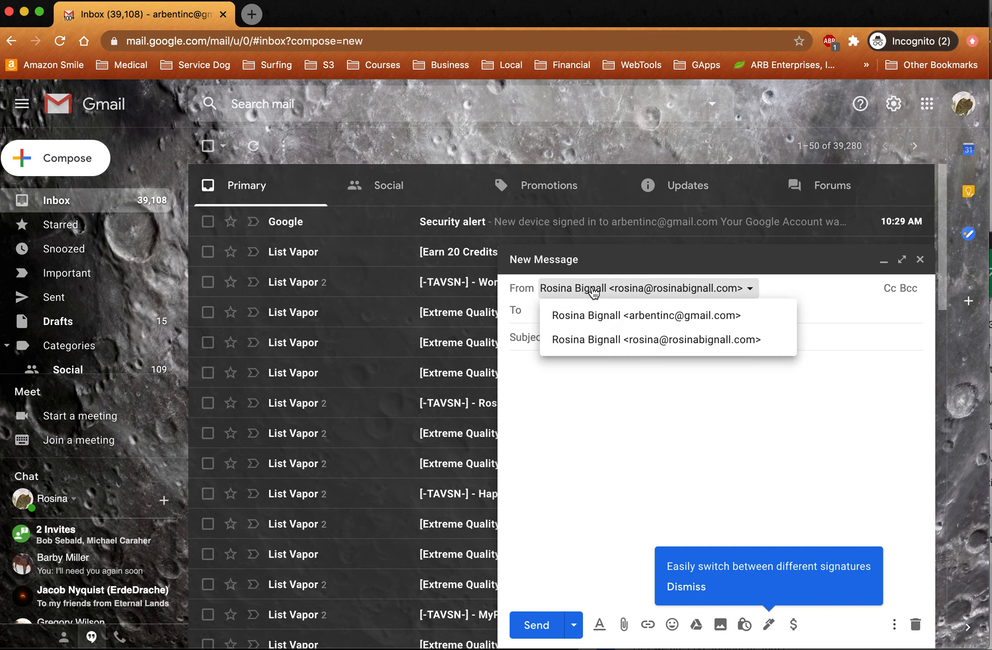
pyautogui.click(607, 316)
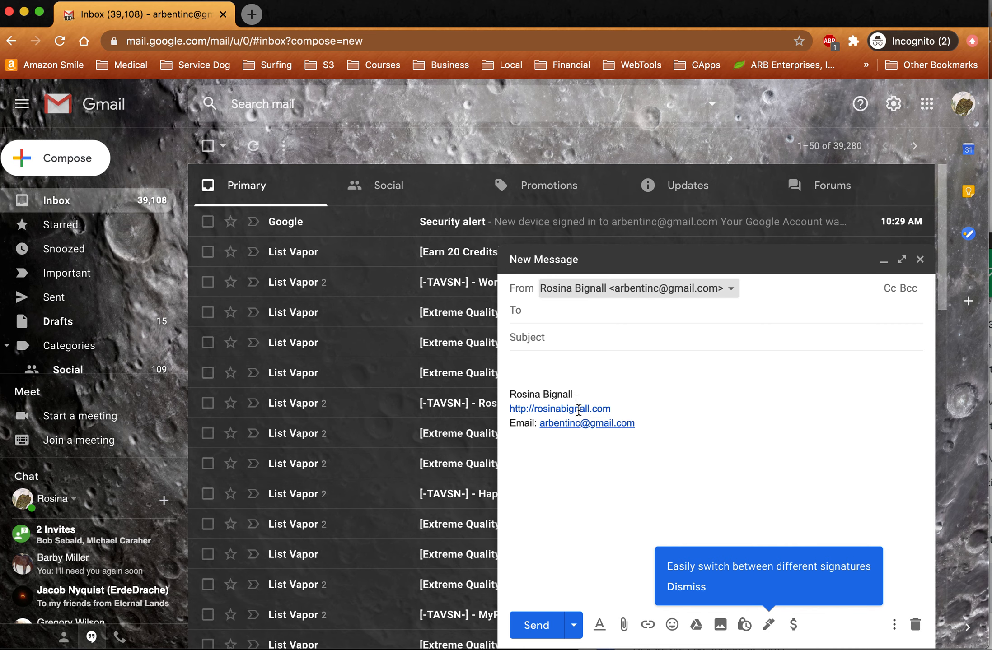
pyautogui.click(770, 626)
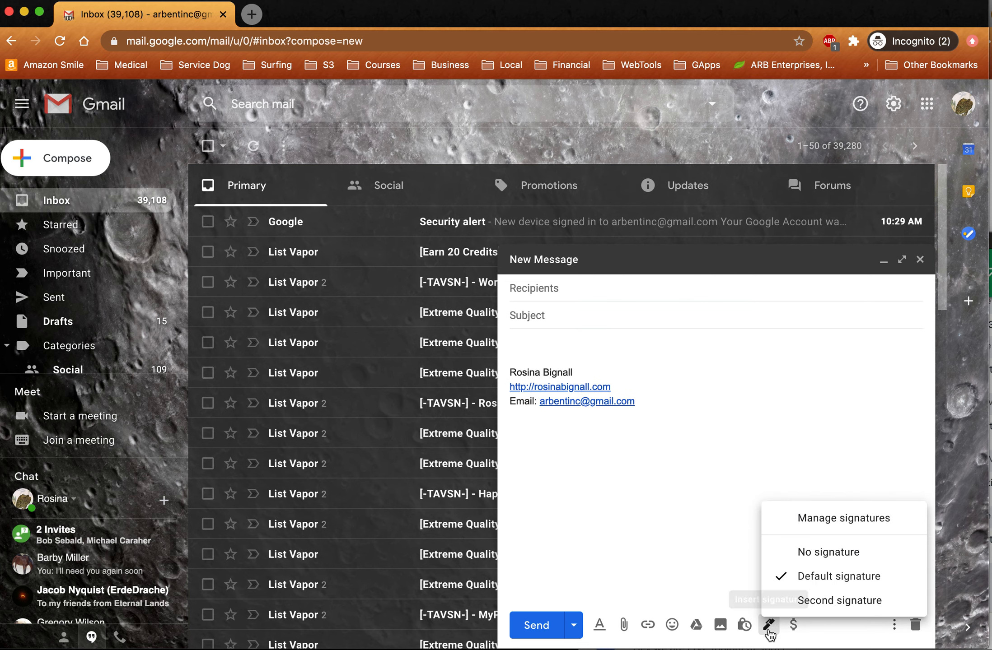
# - Swap to Second signature, restore Default signature, and type 'Hi there, now we can use signatures'
pyautogui.click(821, 602)
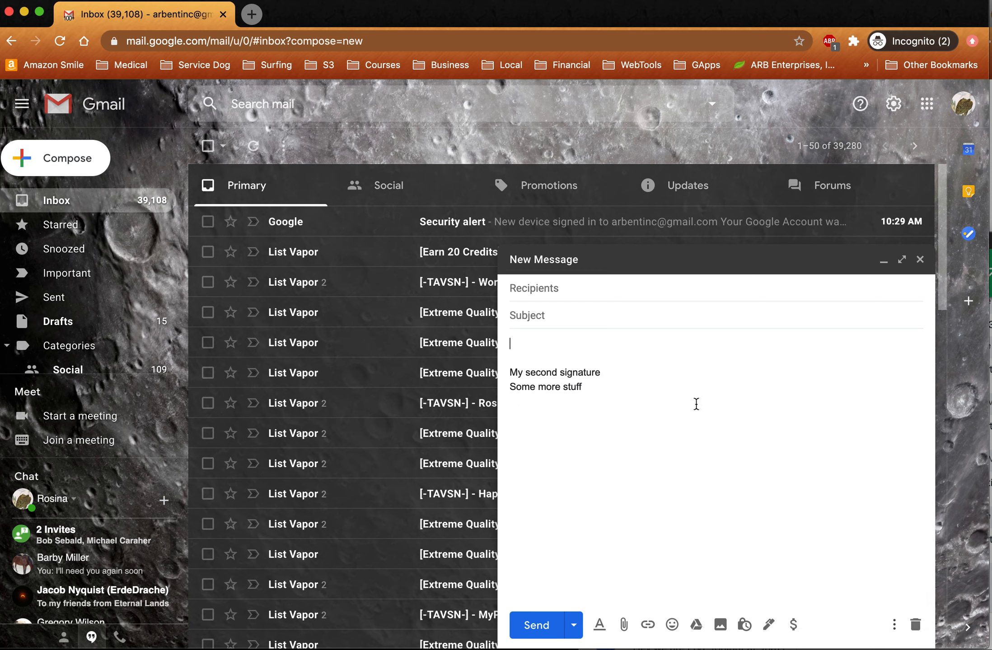
pyautogui.click(768, 626)
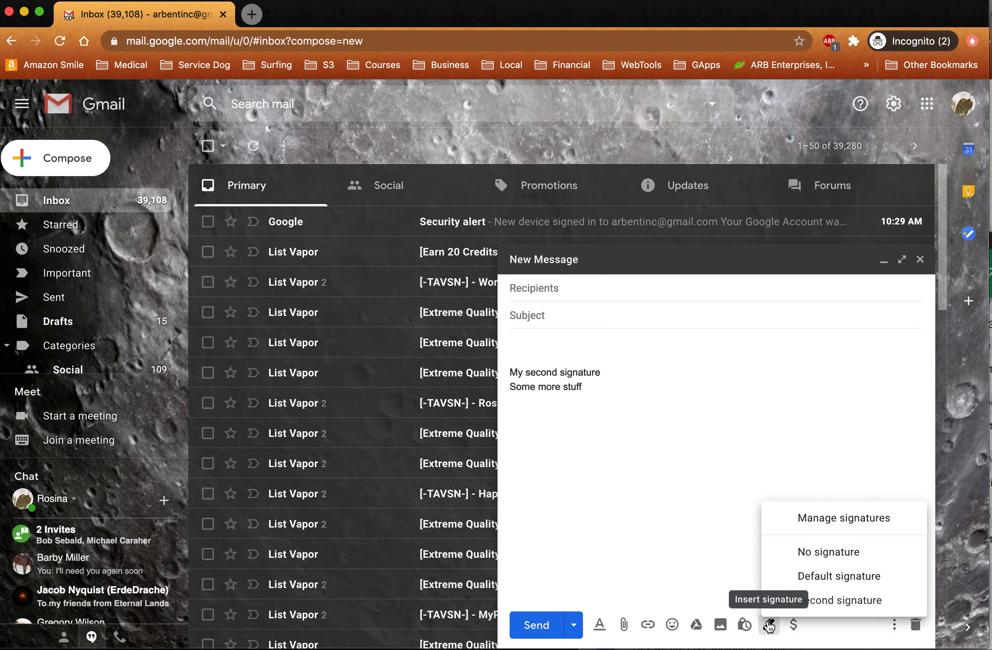
pyautogui.click(802, 578)
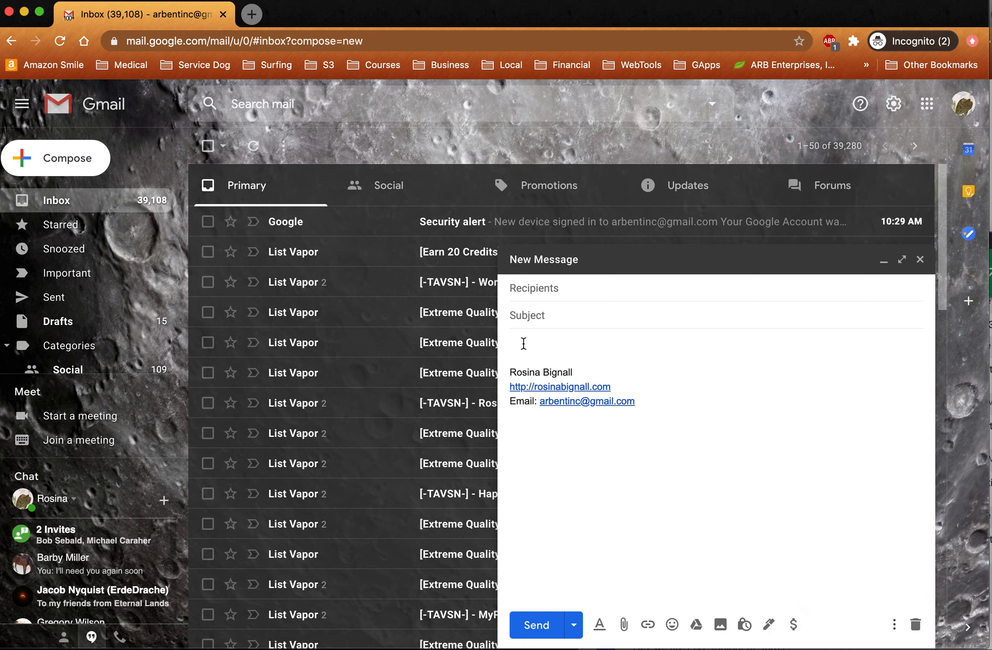
pyautogui.write('Hi there, now we can use signatures')
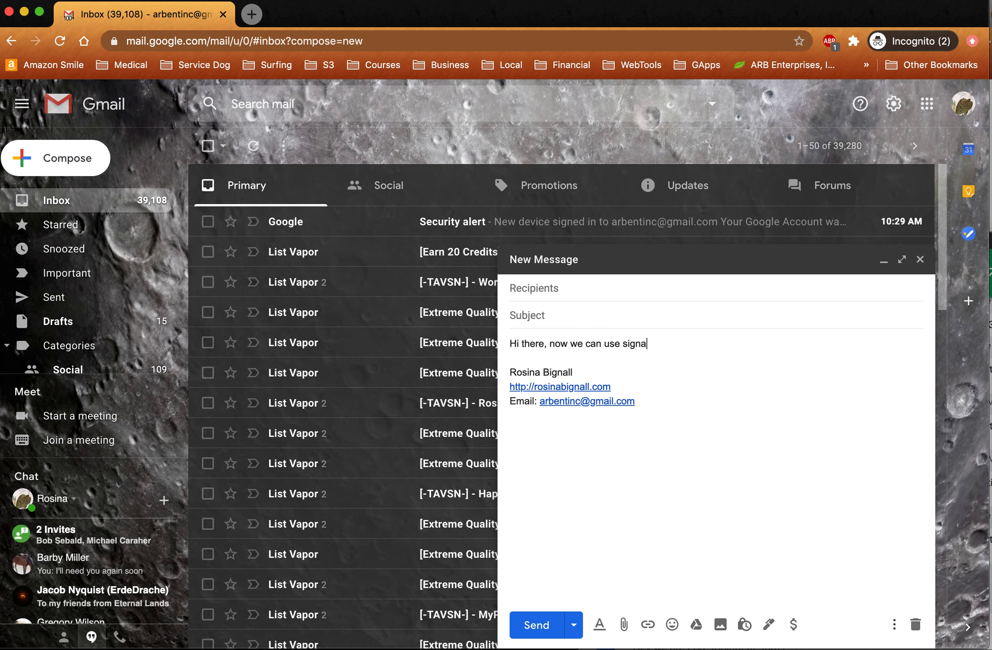